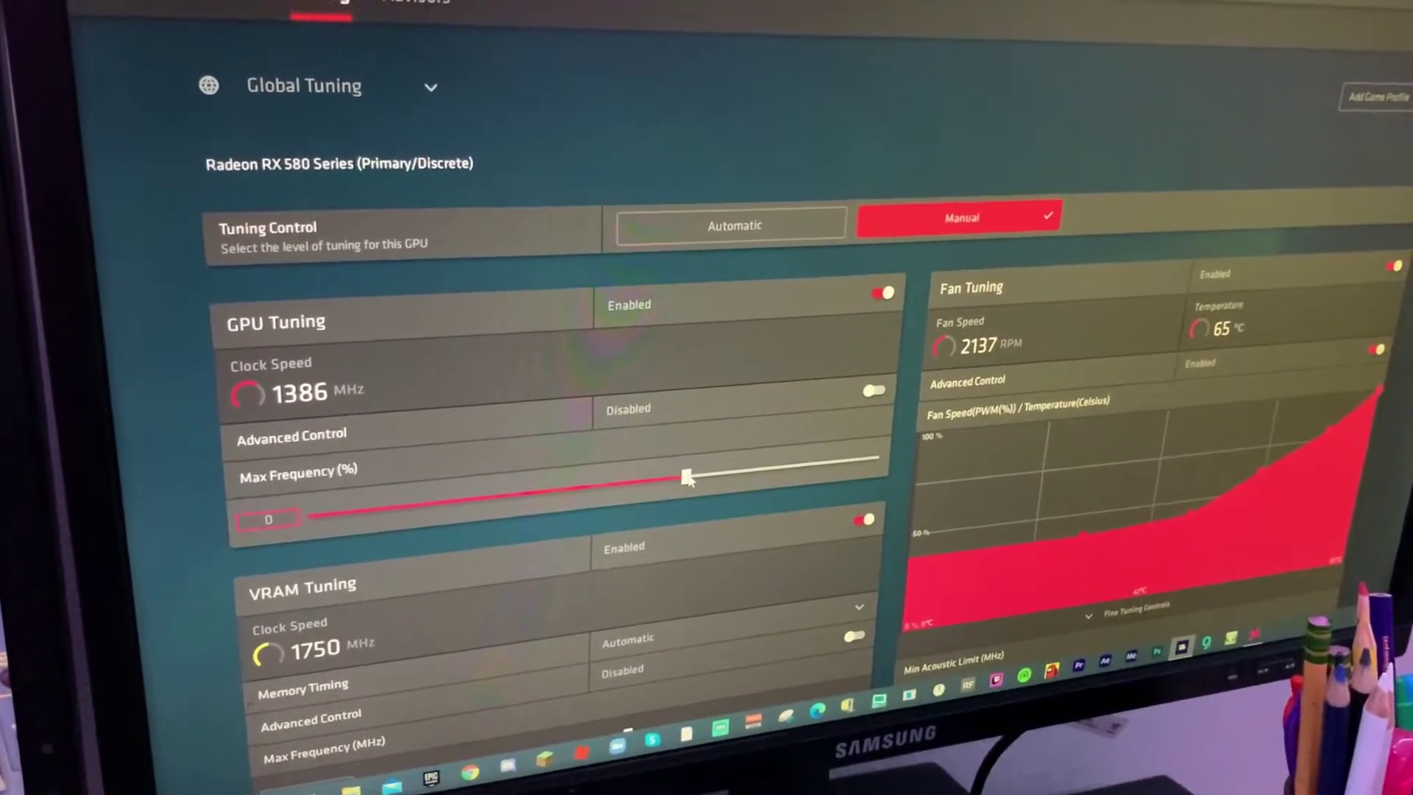
Raise the GPU Max Frequency slider to 3%.
left_click_drag(688, 477, 716, 488)
scroll(712, 488, "down", 3)
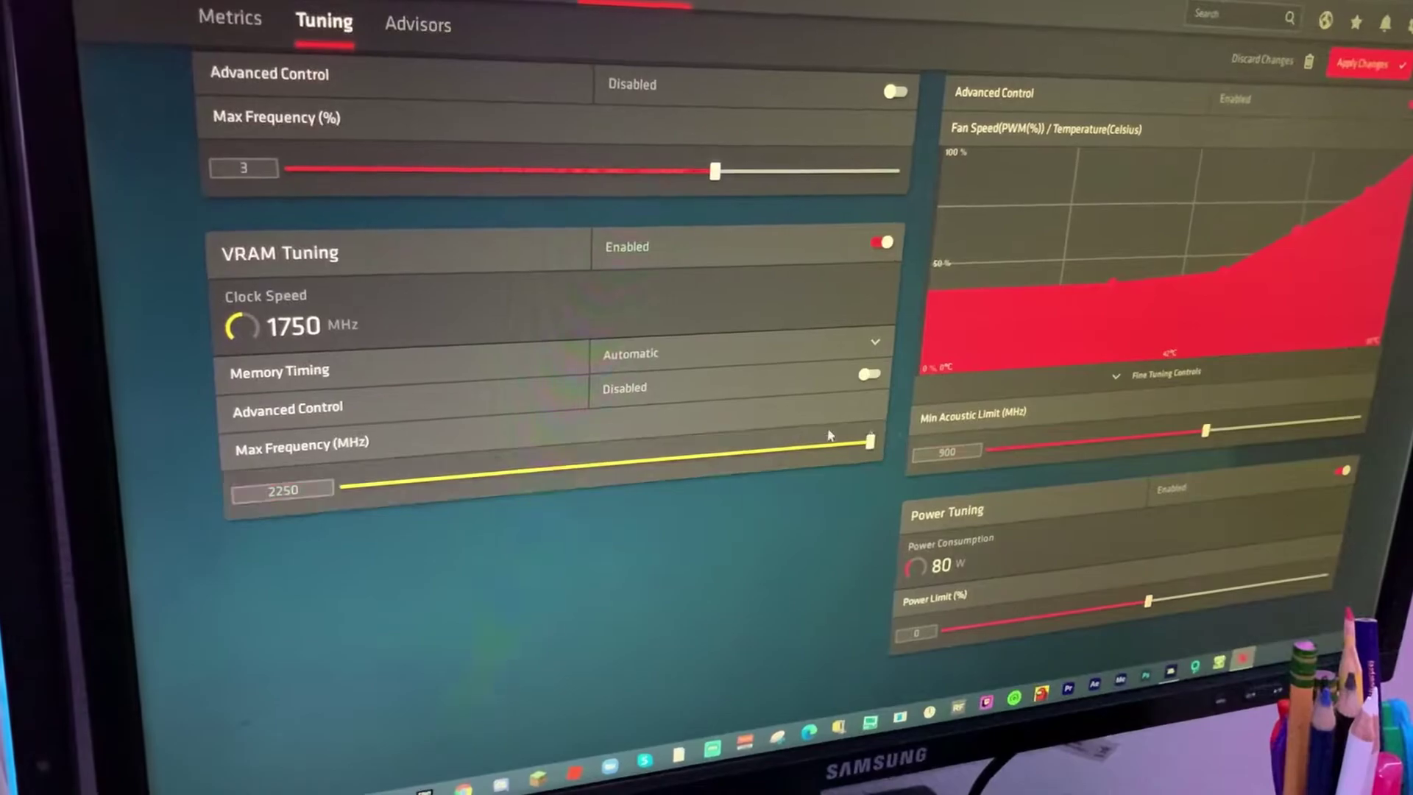
scroll(722, 487, "up", 3)
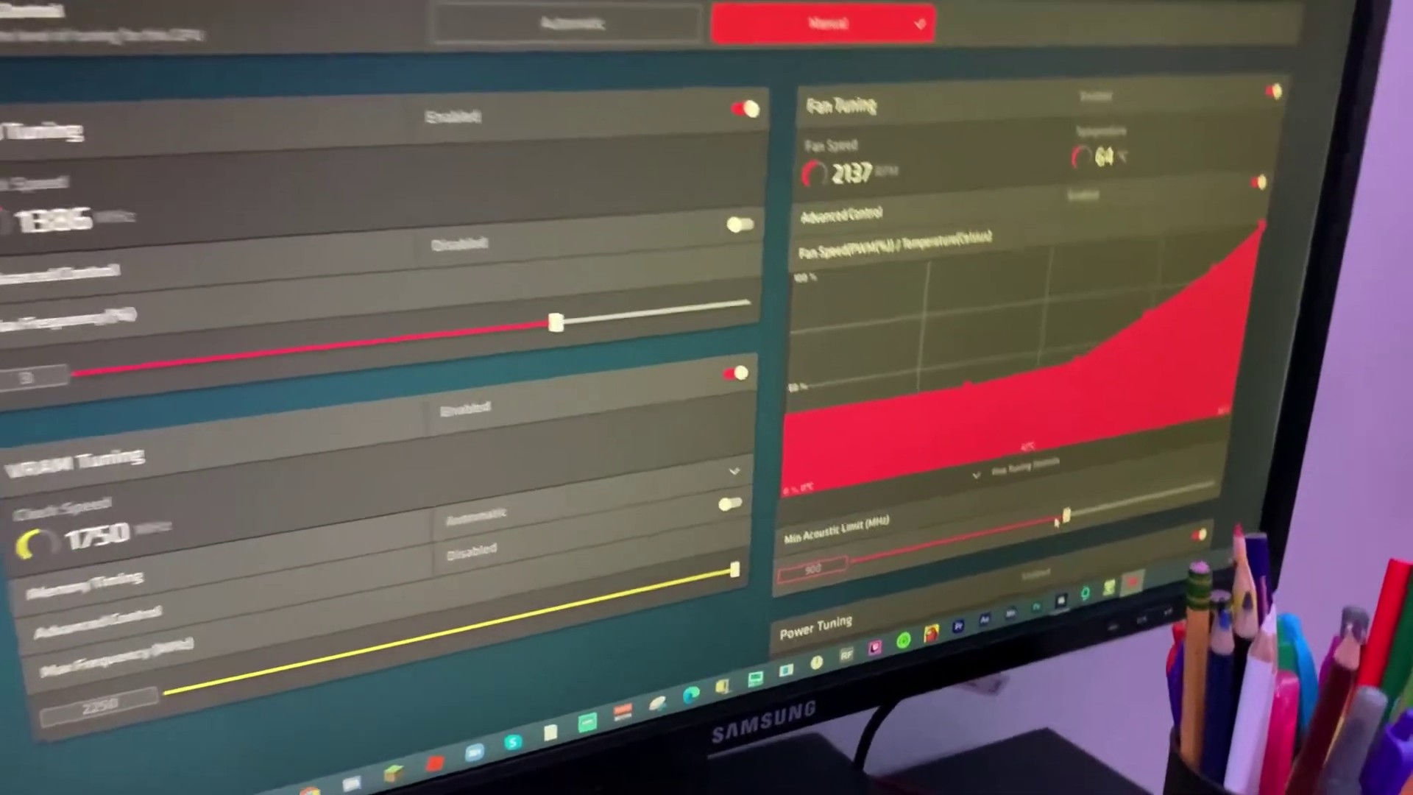
scroll(1027, 552, "down", 3)
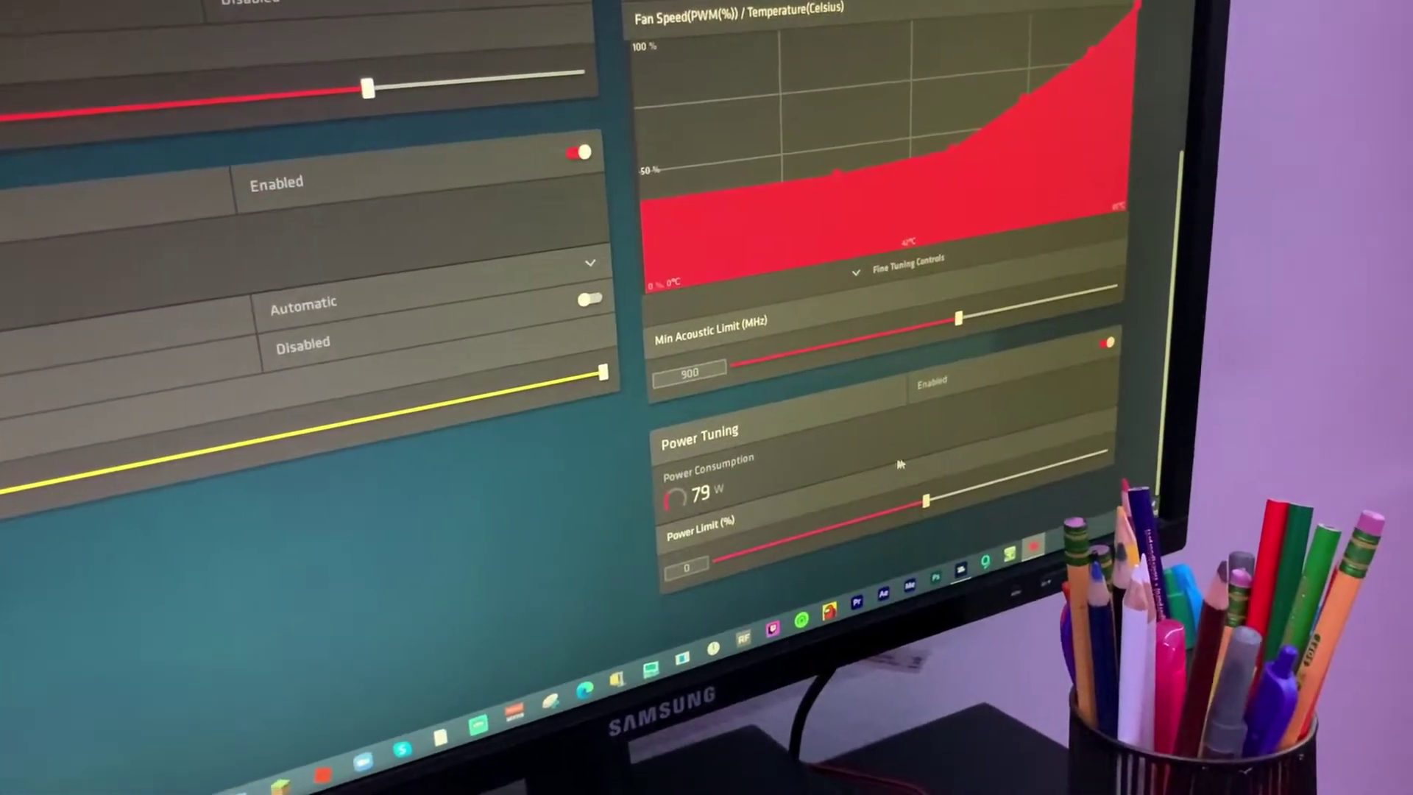
Set the Power Tuning power limit slider to 50% and apply the tuning changes.
left_click(938, 526)
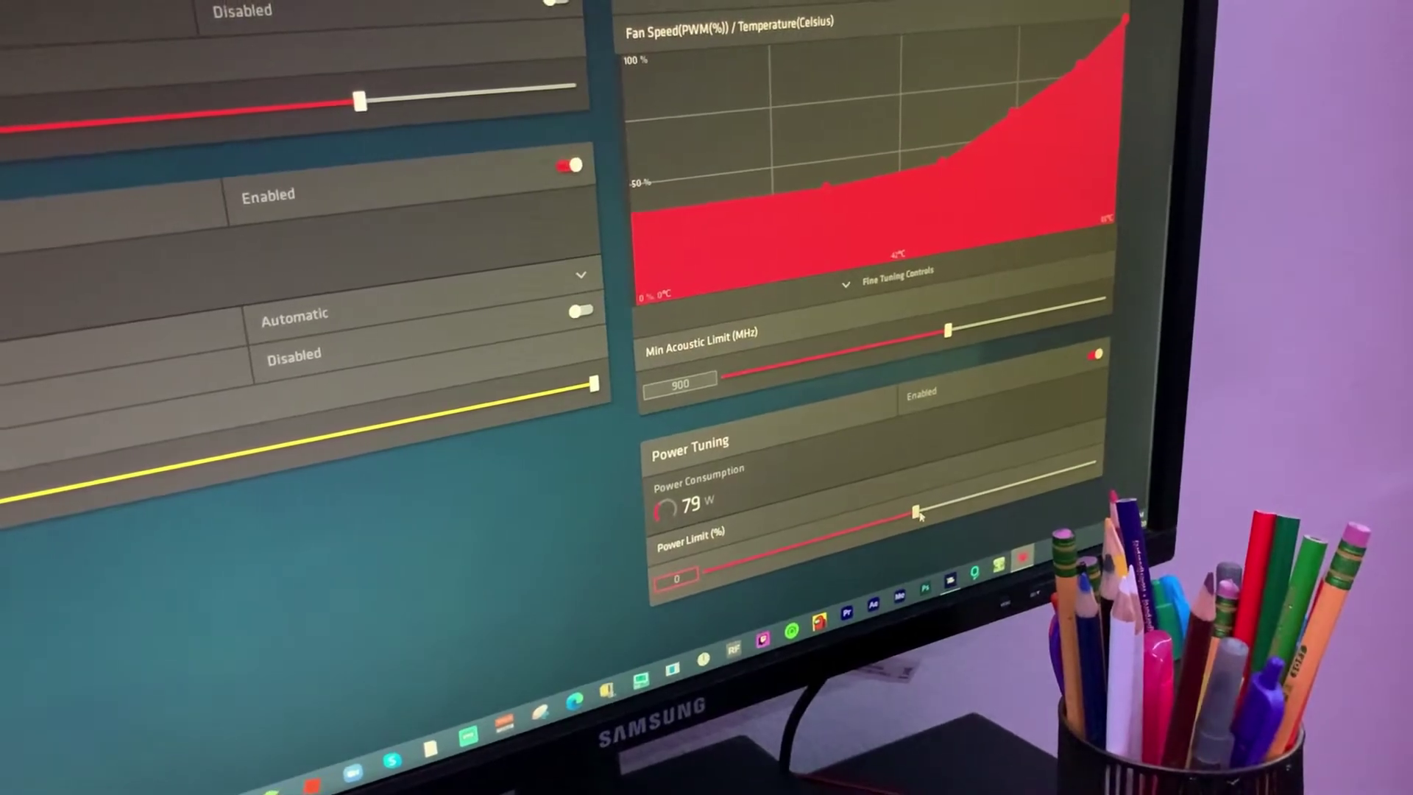
left_click_drag(952, 503, 1104, 479)
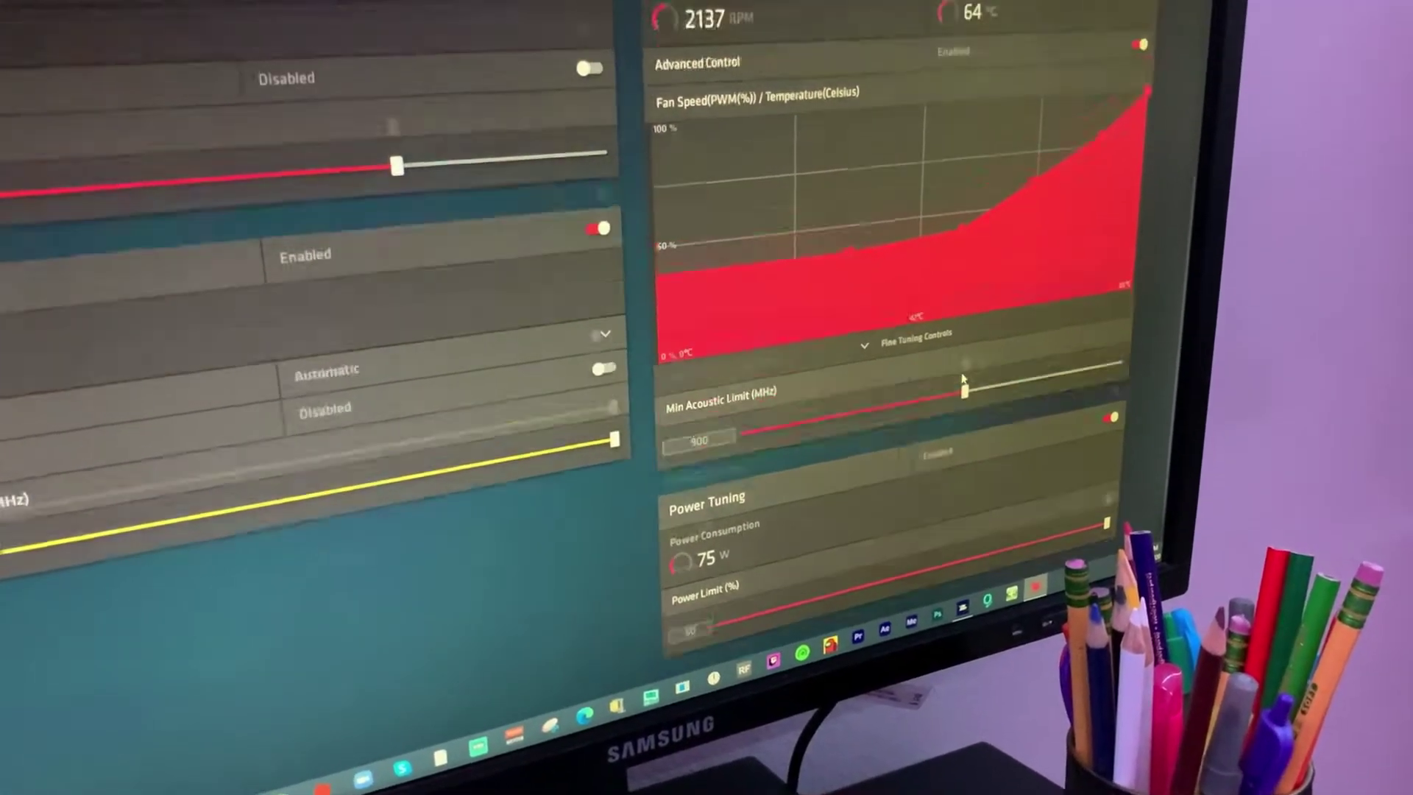
scroll(954, 368, "up", 5)
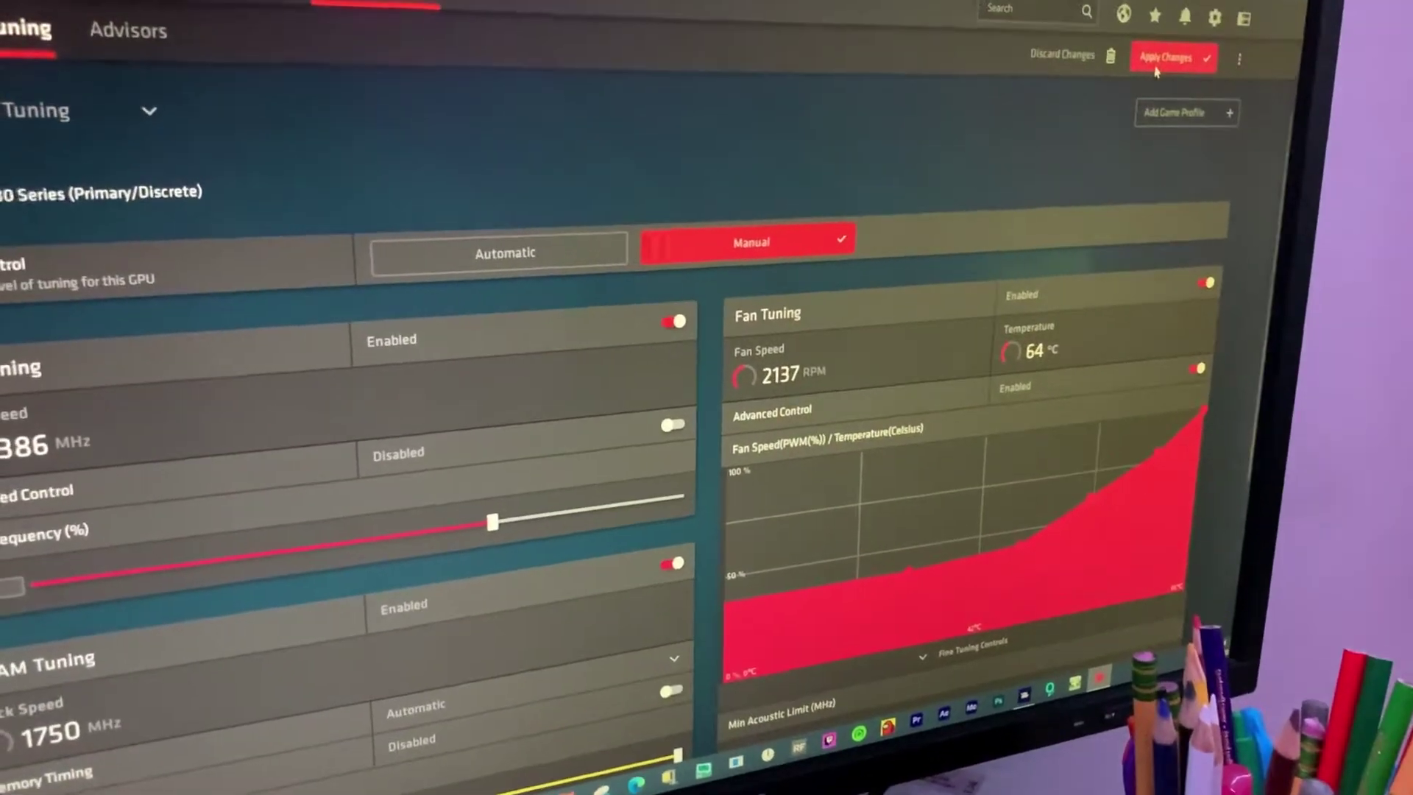
left_click(1157, 60)
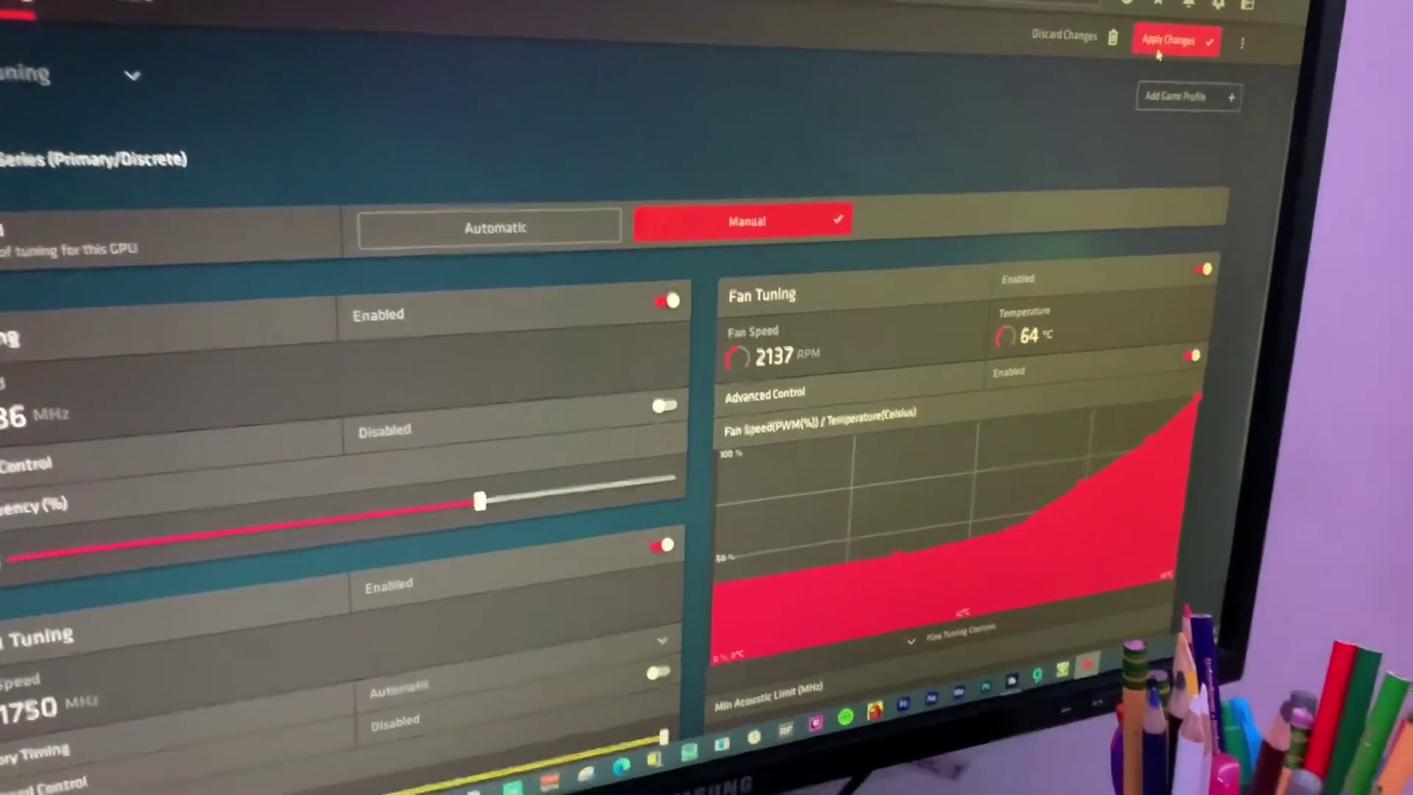
scroll(1087, 331, "down", 5)
scroll(1086, 221, "up", 5)
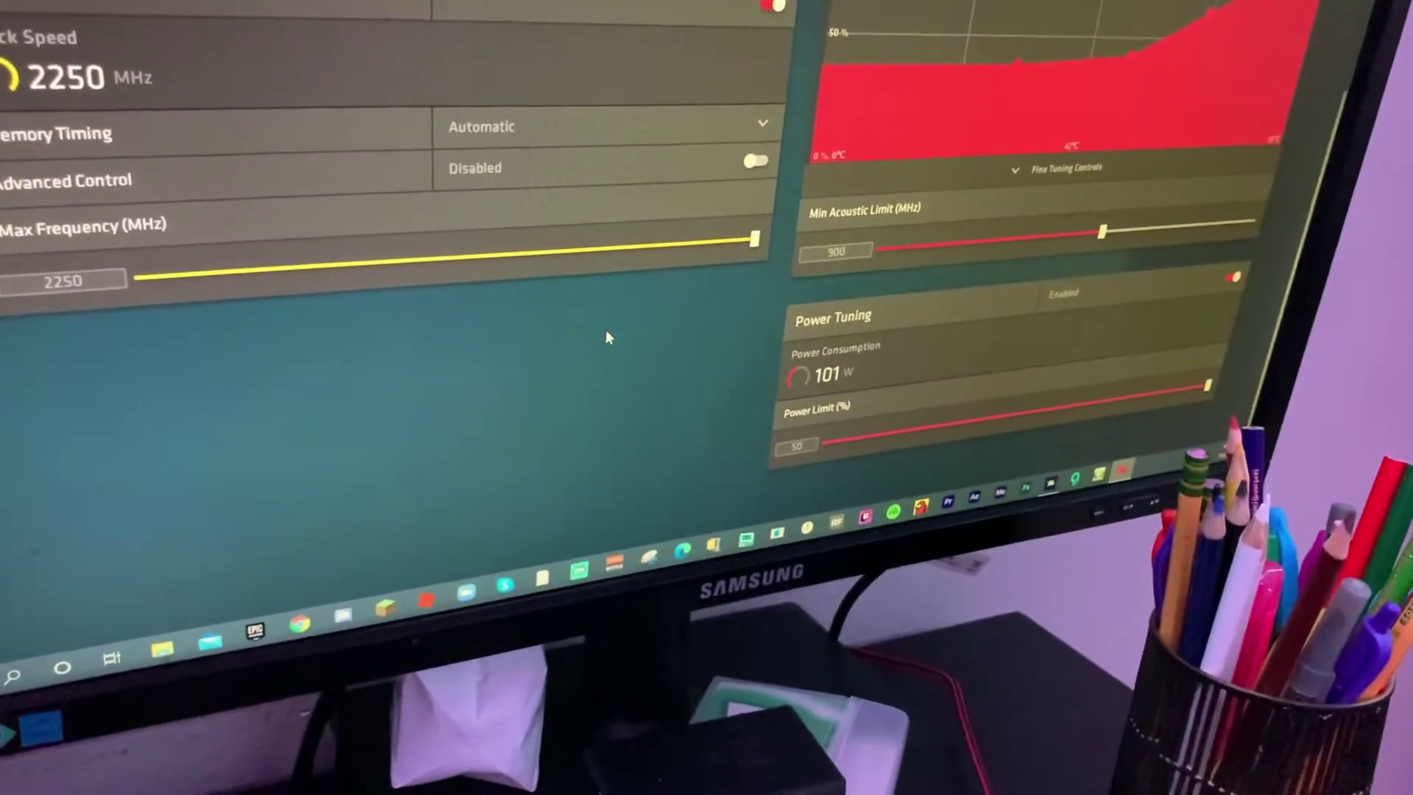
scroll(611, 337, "up", 2)
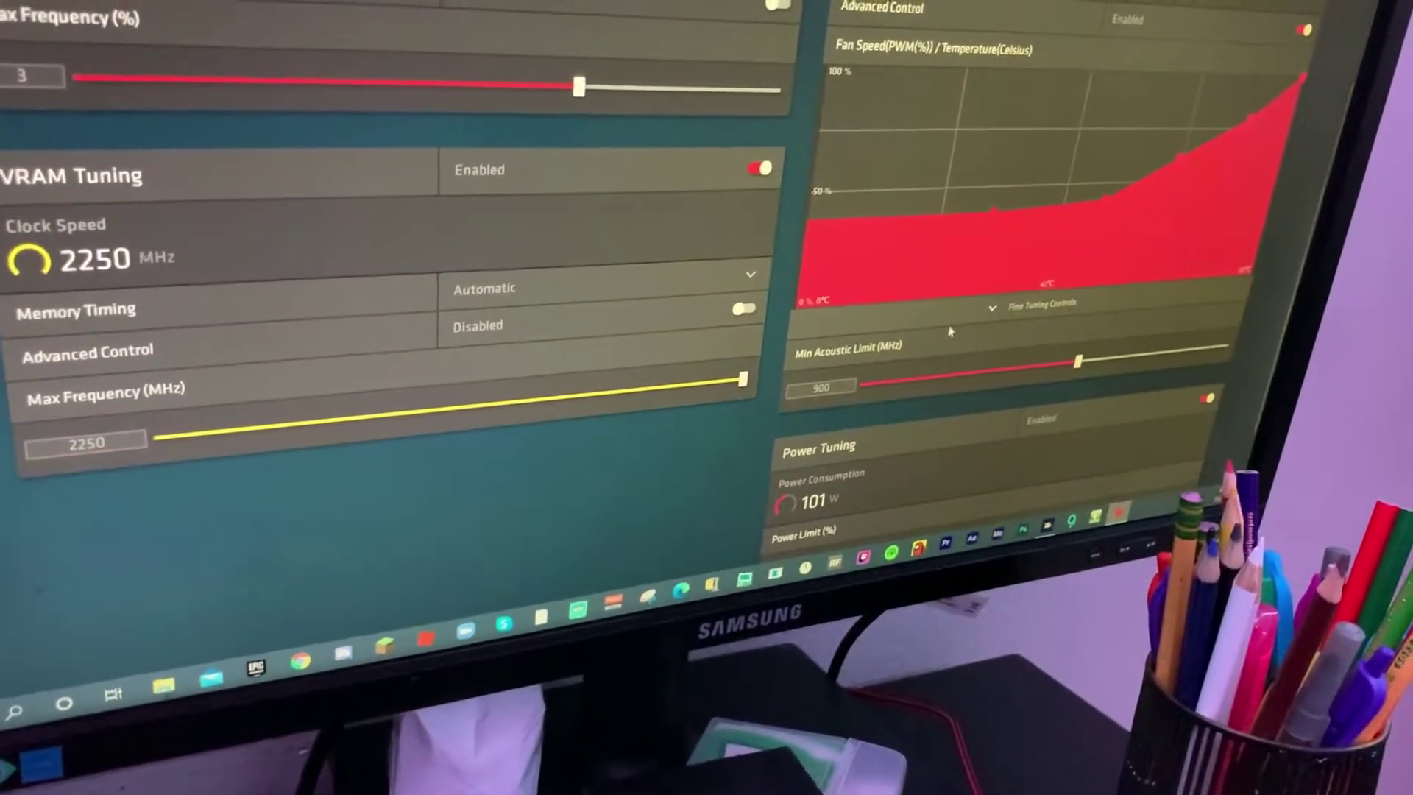
scroll(963, 352, "up", 4)
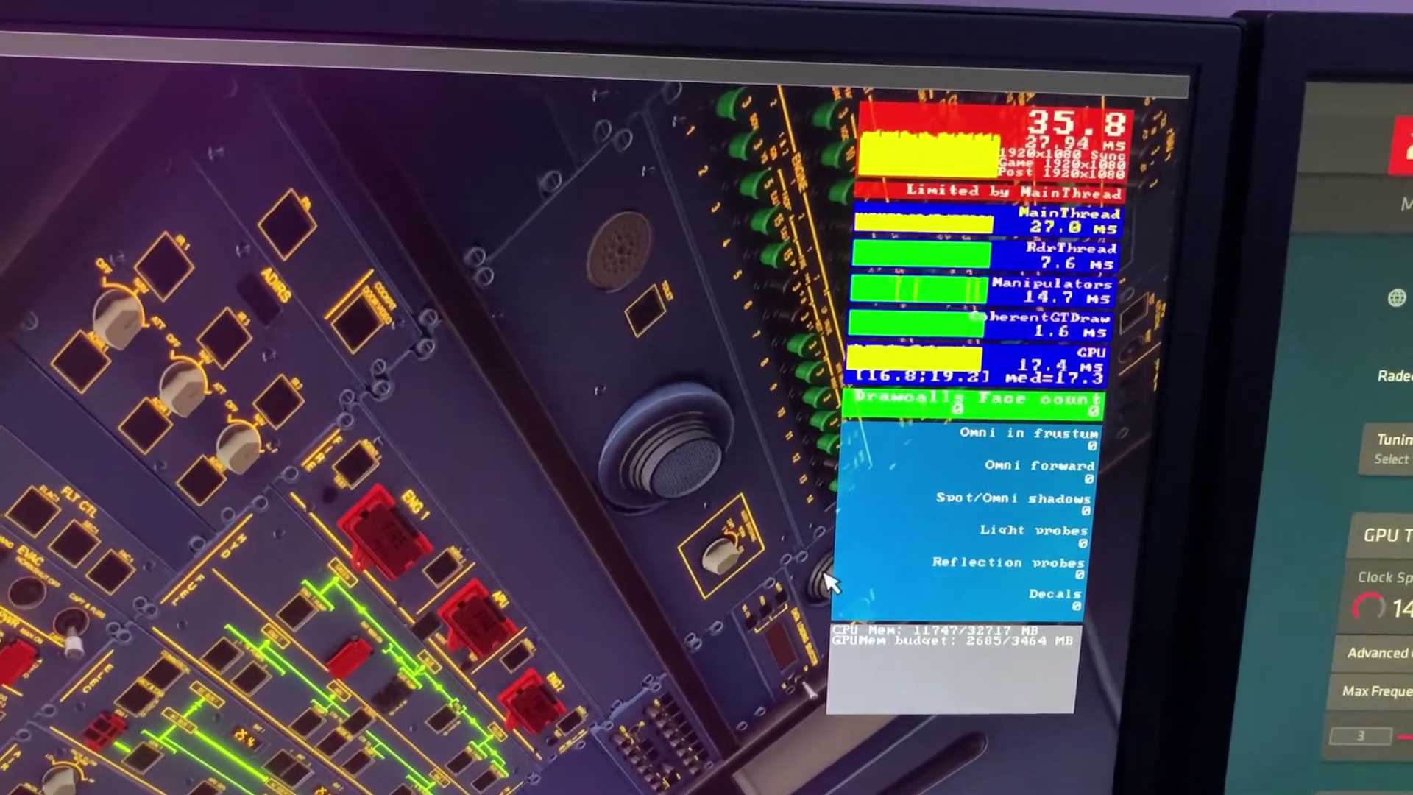
Switch the cockpit camera from the overhead panel to the level forward view of the runway.
key("w")
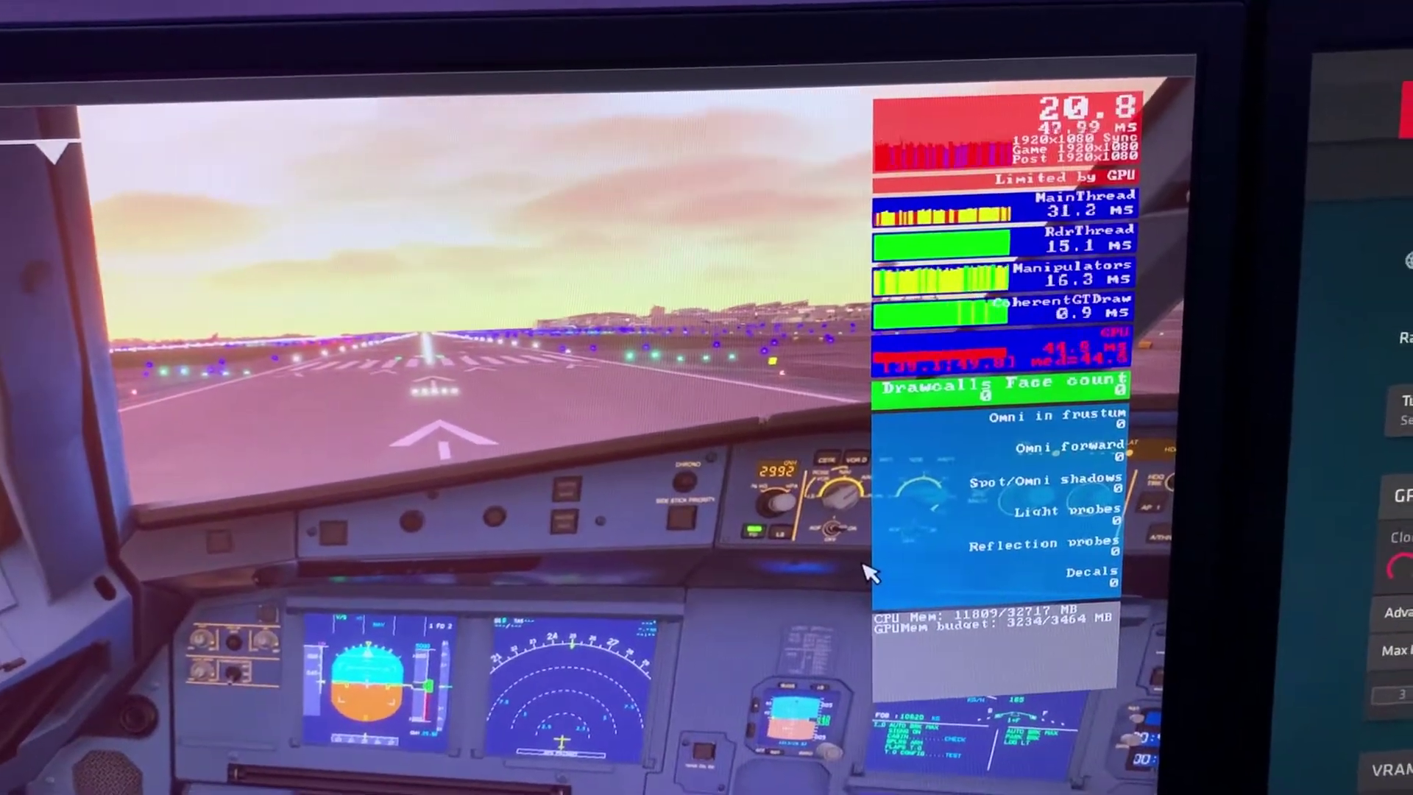
key("q")
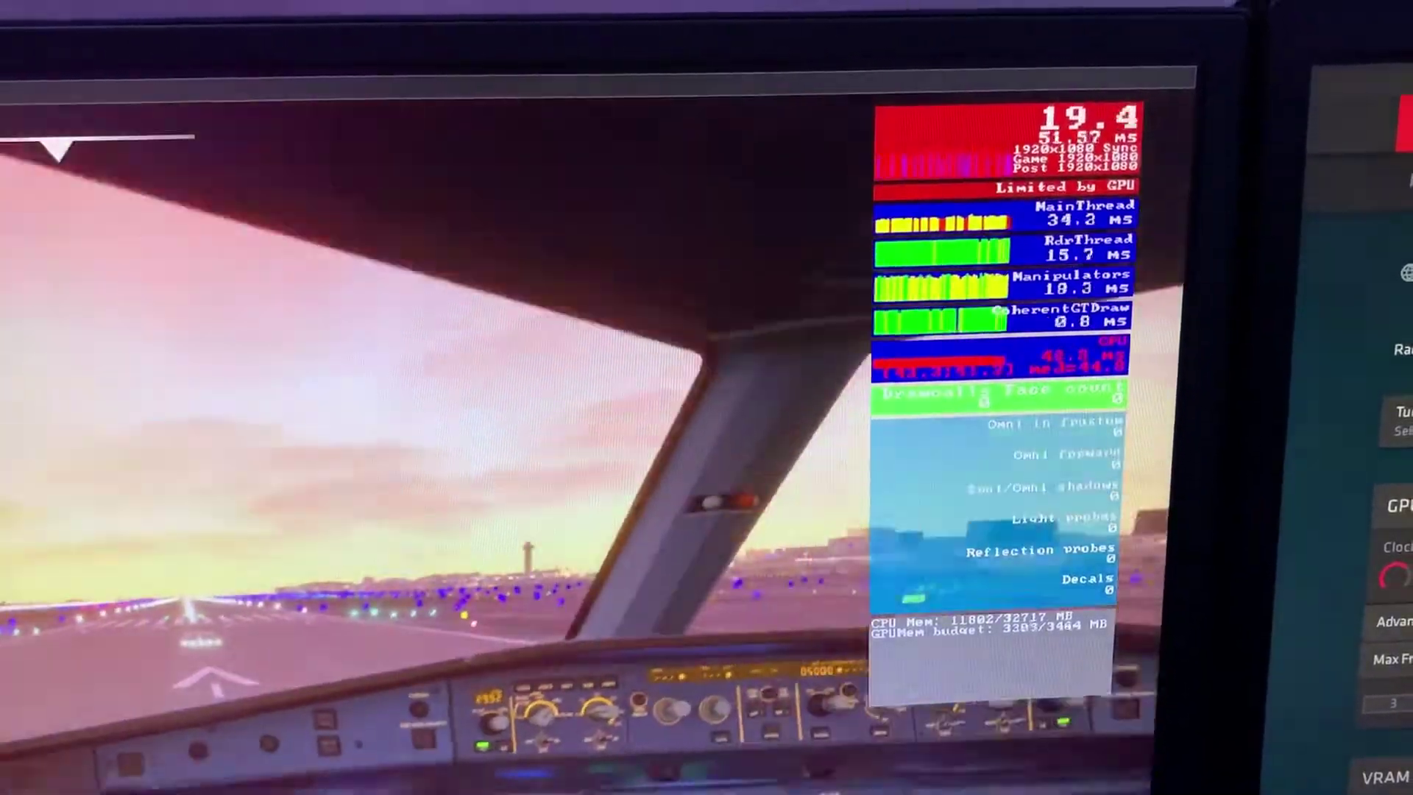
key("f")
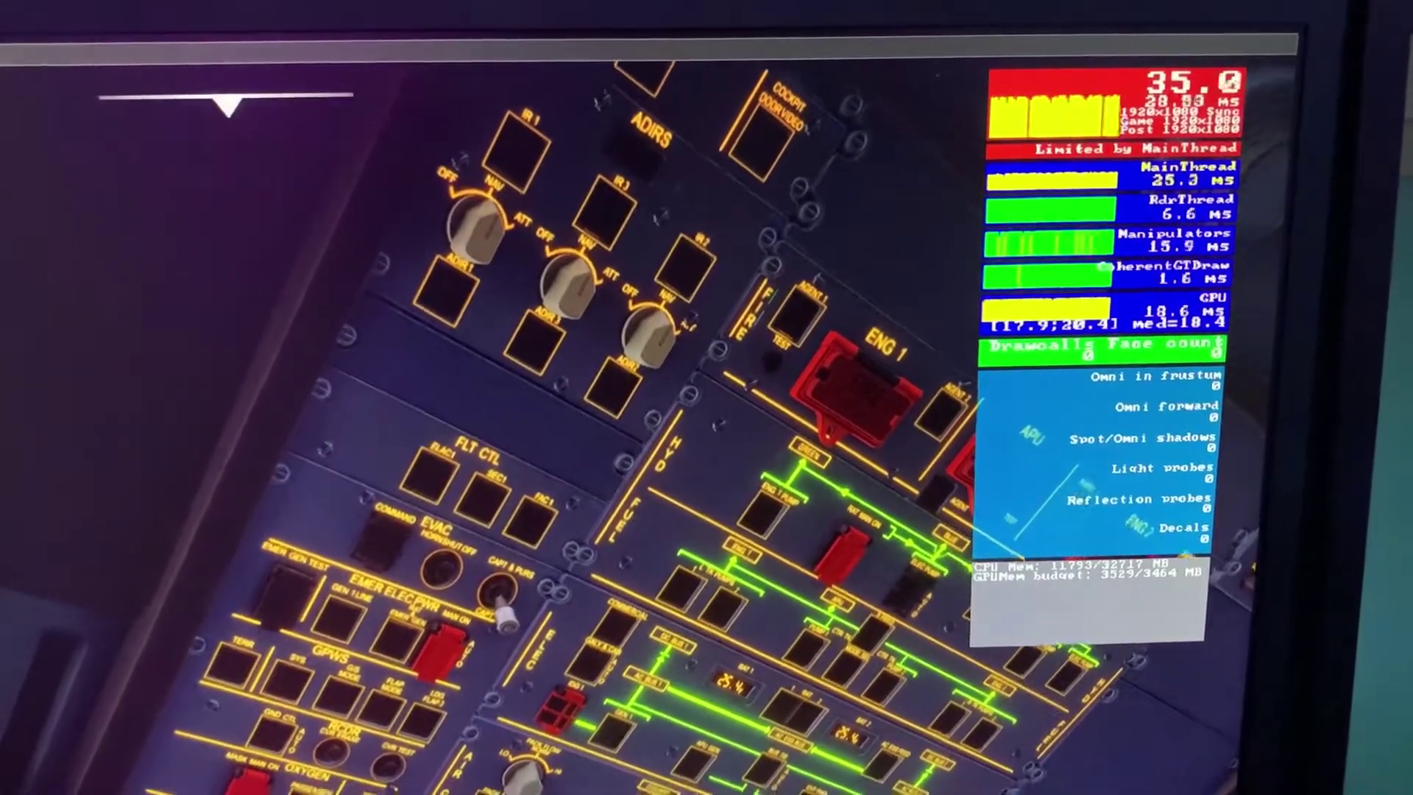
key("w")
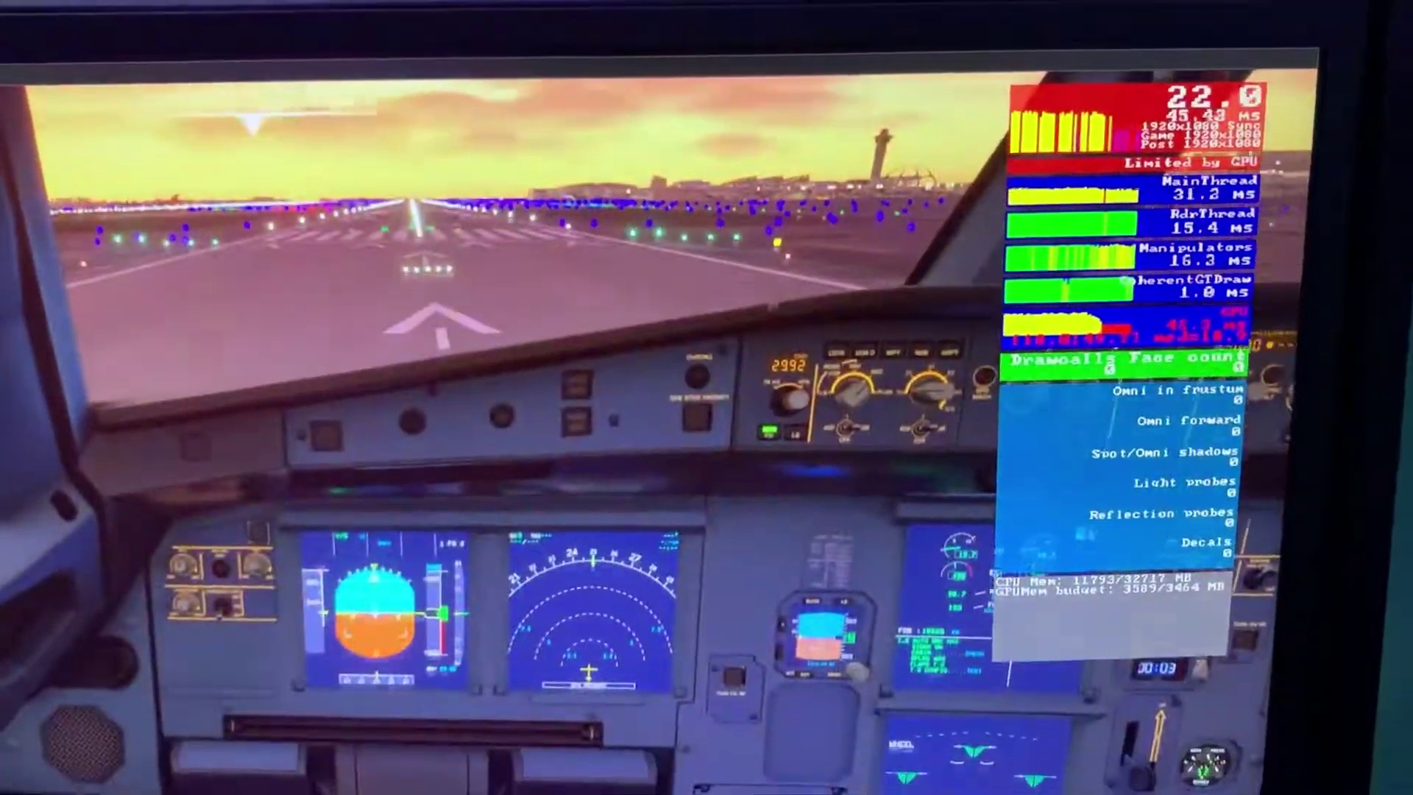